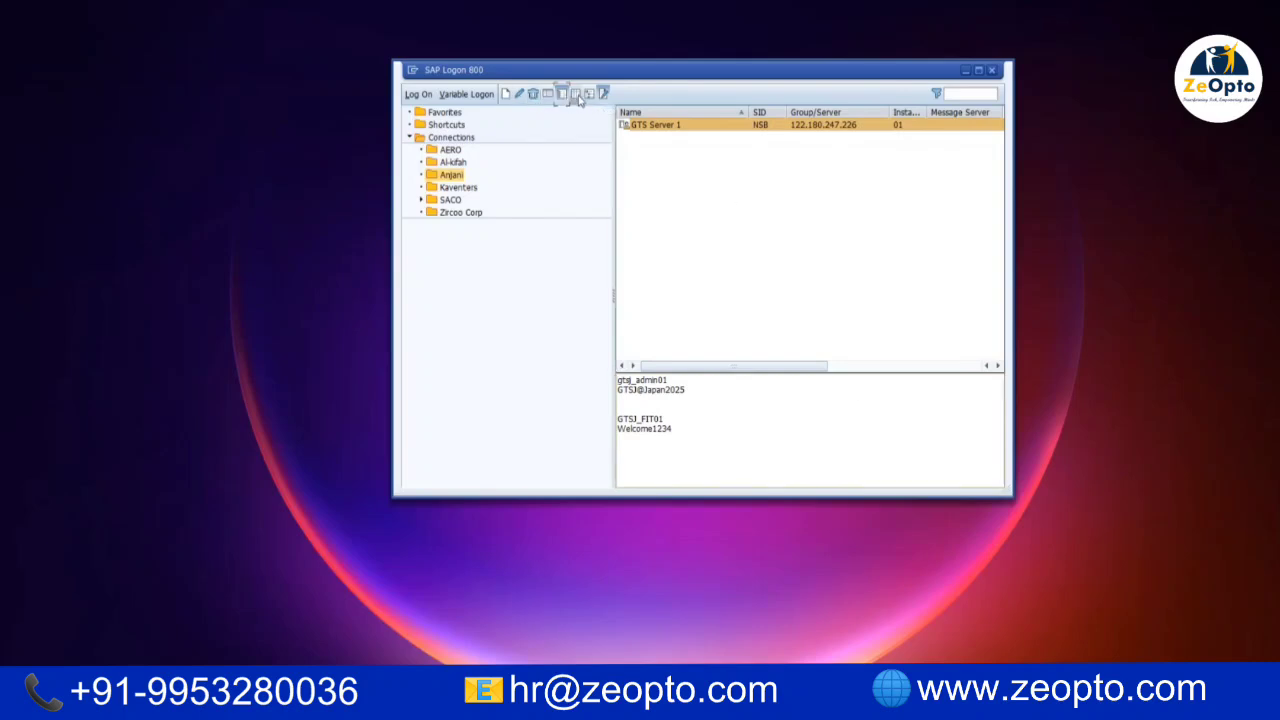
Show all SAP connections in one flat list, widen the Name column and review the listed systems.
click(576, 94)
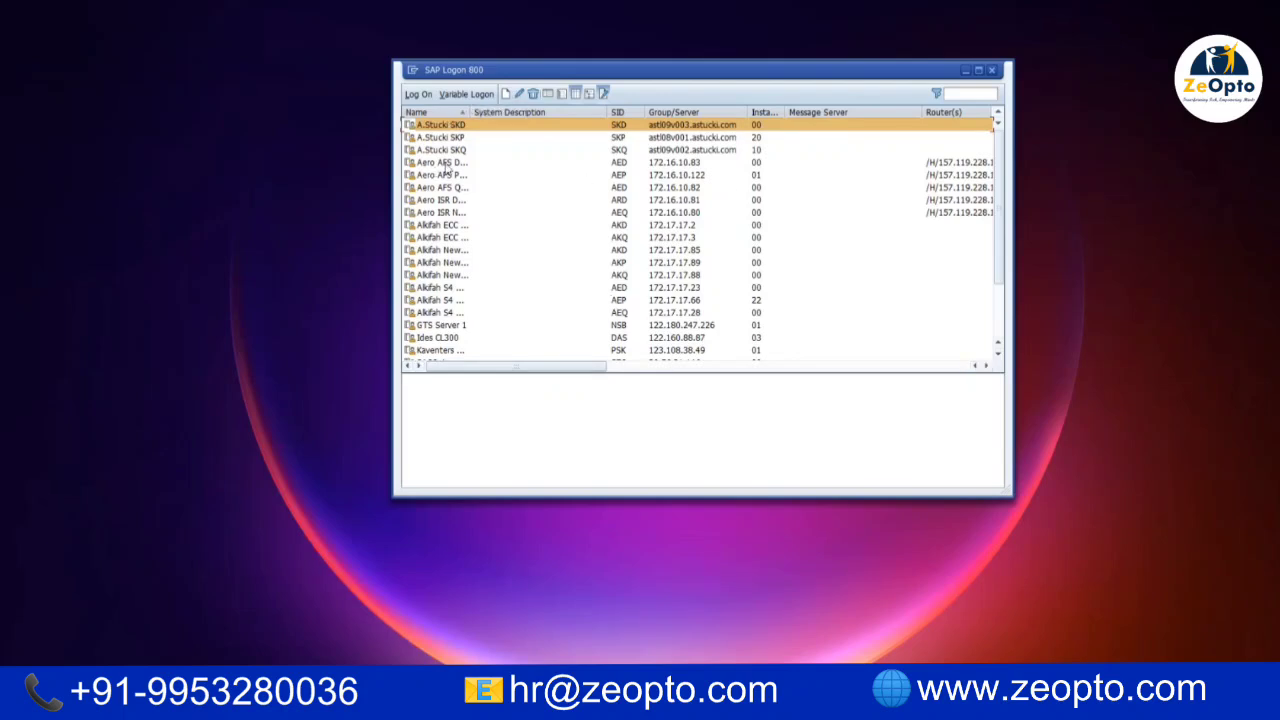
drag(470, 113, 537, 113)
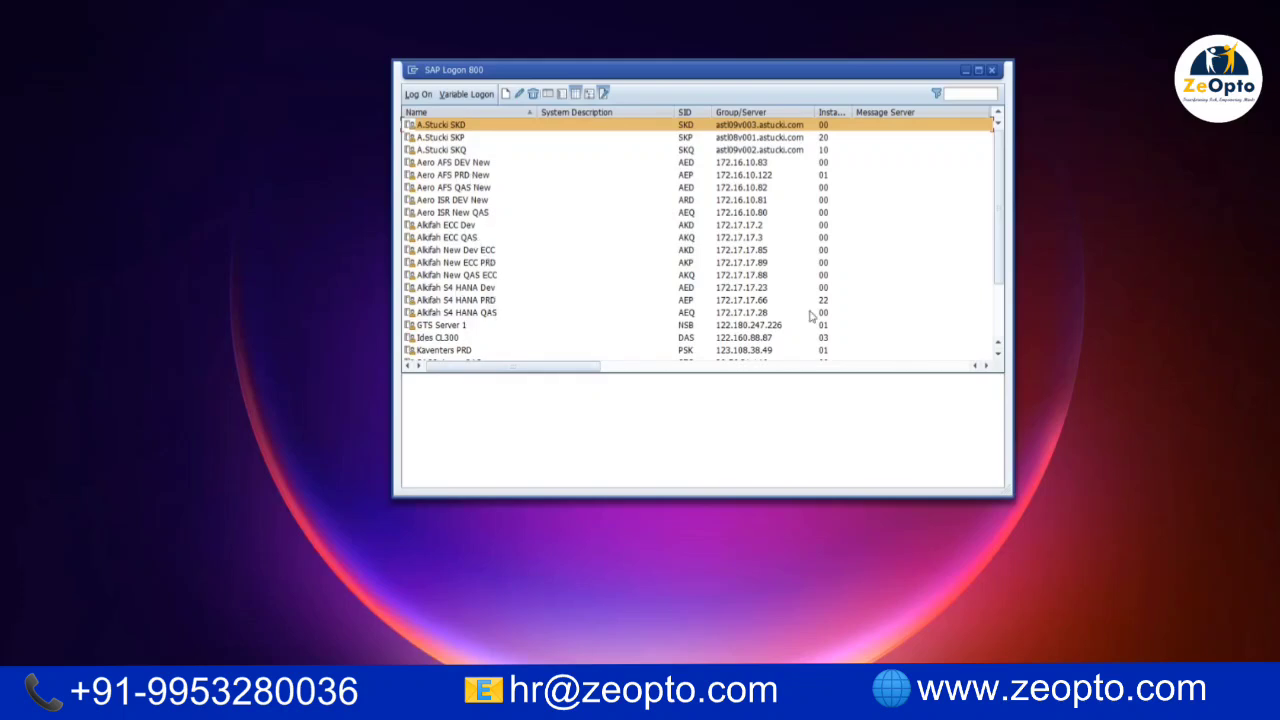
scroll(1003, 290, down, 1)
scroll(1003, 290, down, 2)
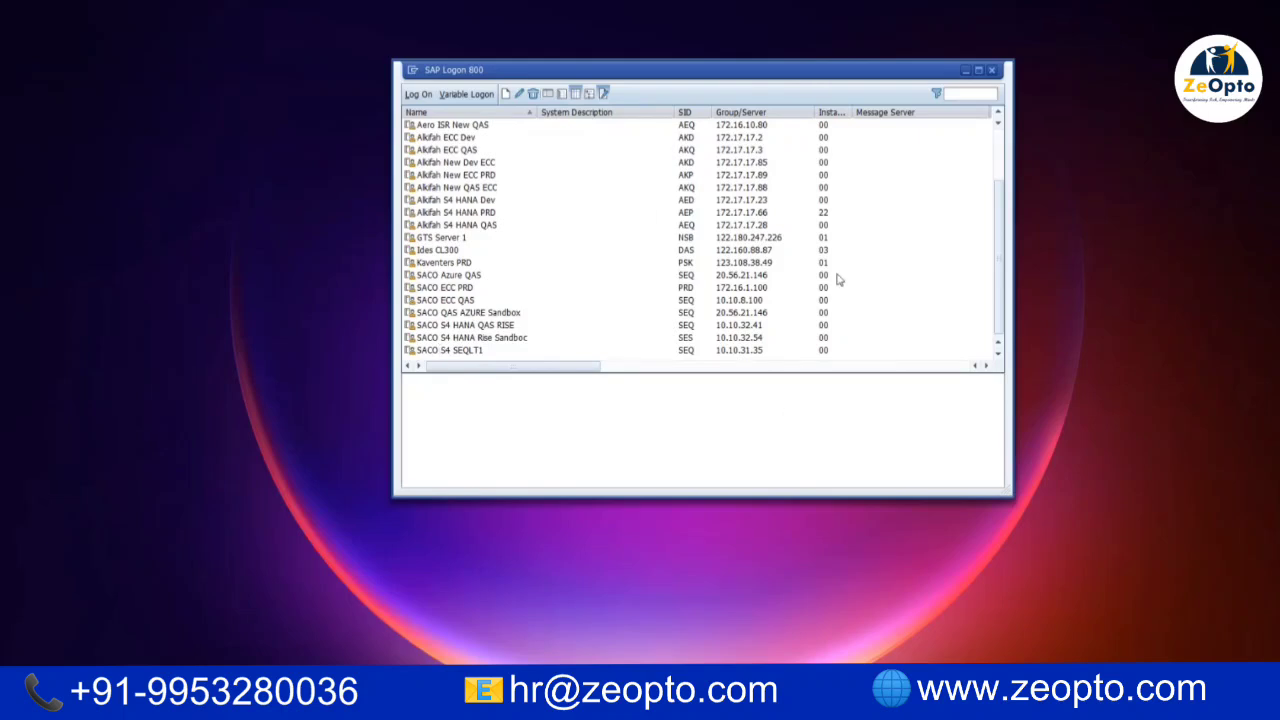
scroll(736, 128, up, 3)
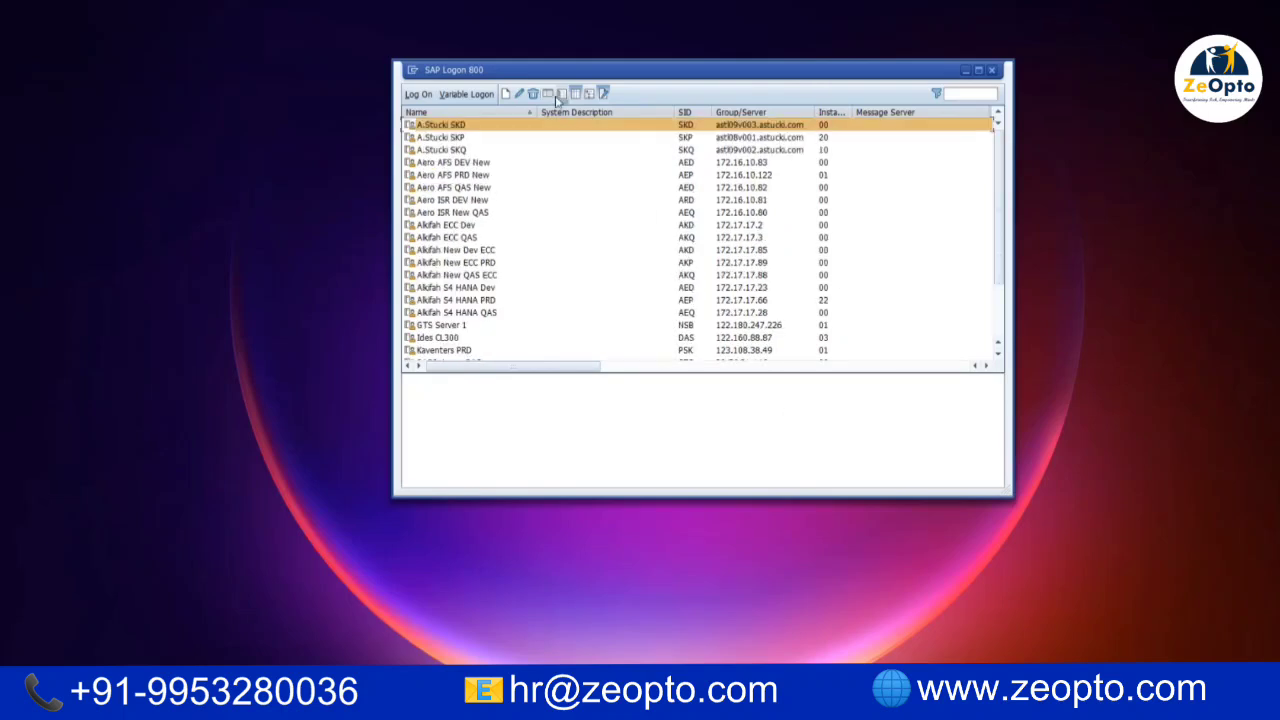
Switch the connections back to the folder tree view and open the GTS Server 1 logon screen.
click(561, 93)
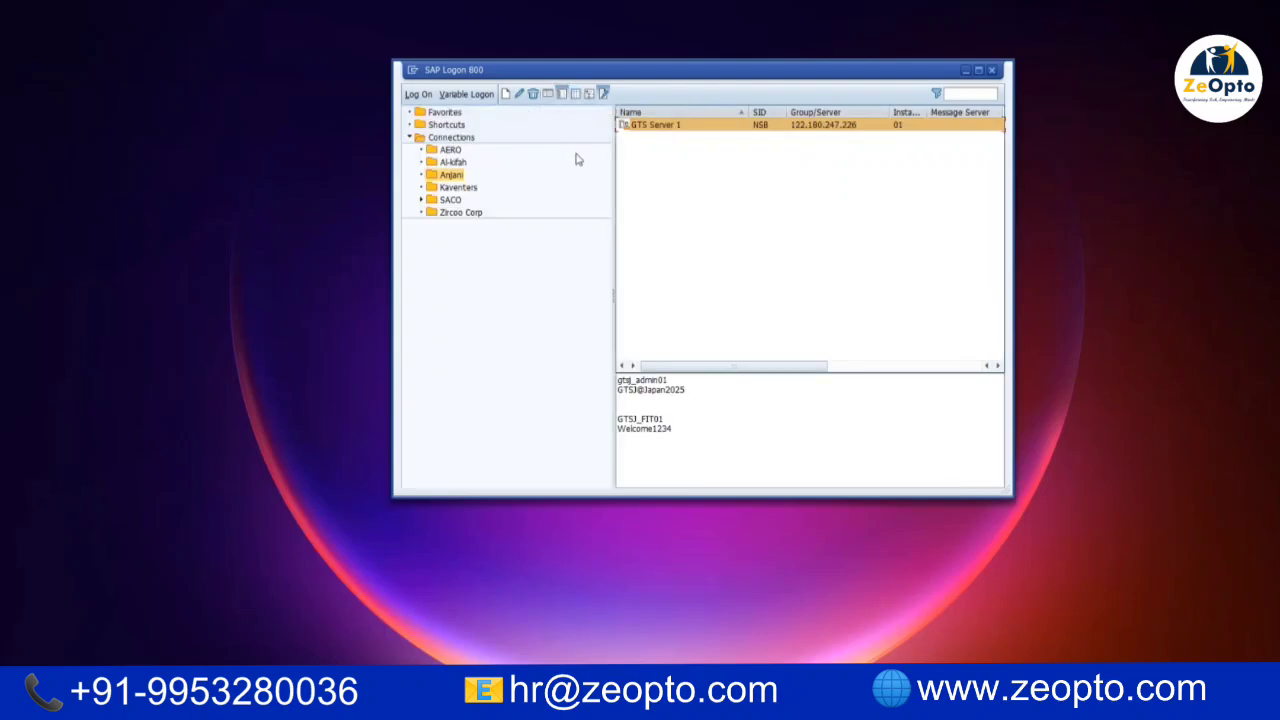
click(655, 124)
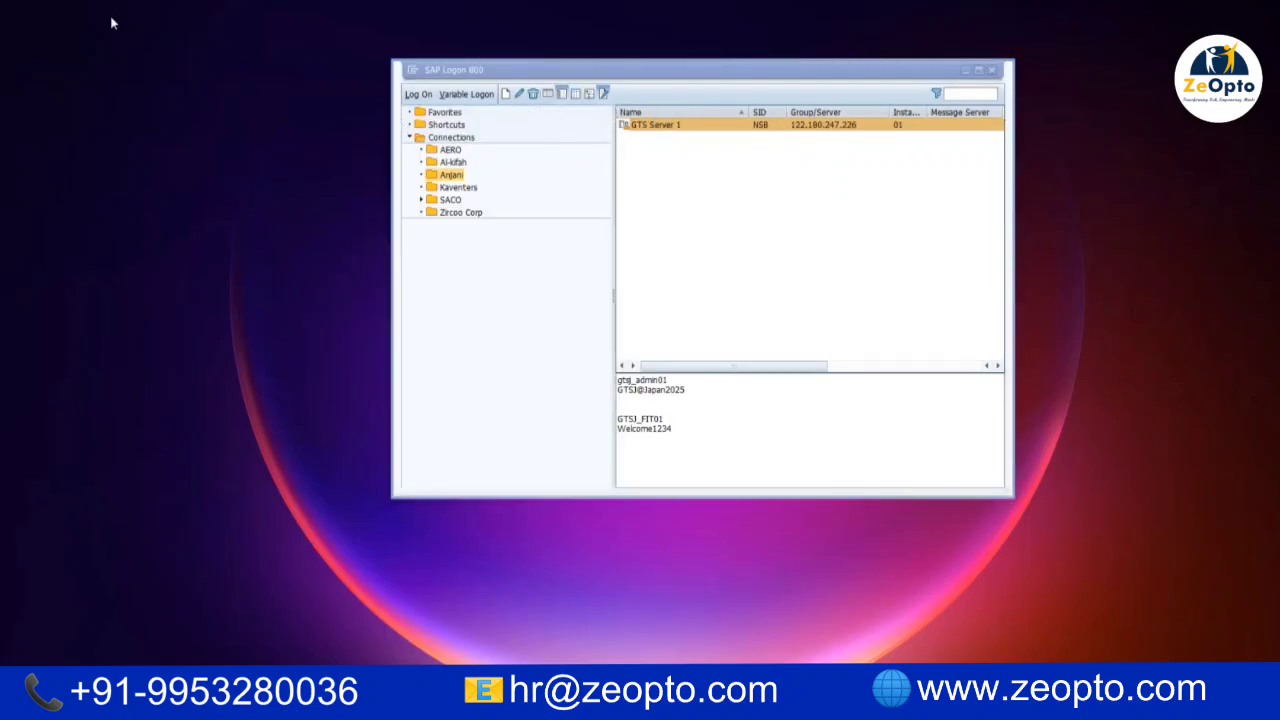
click(966, 71)
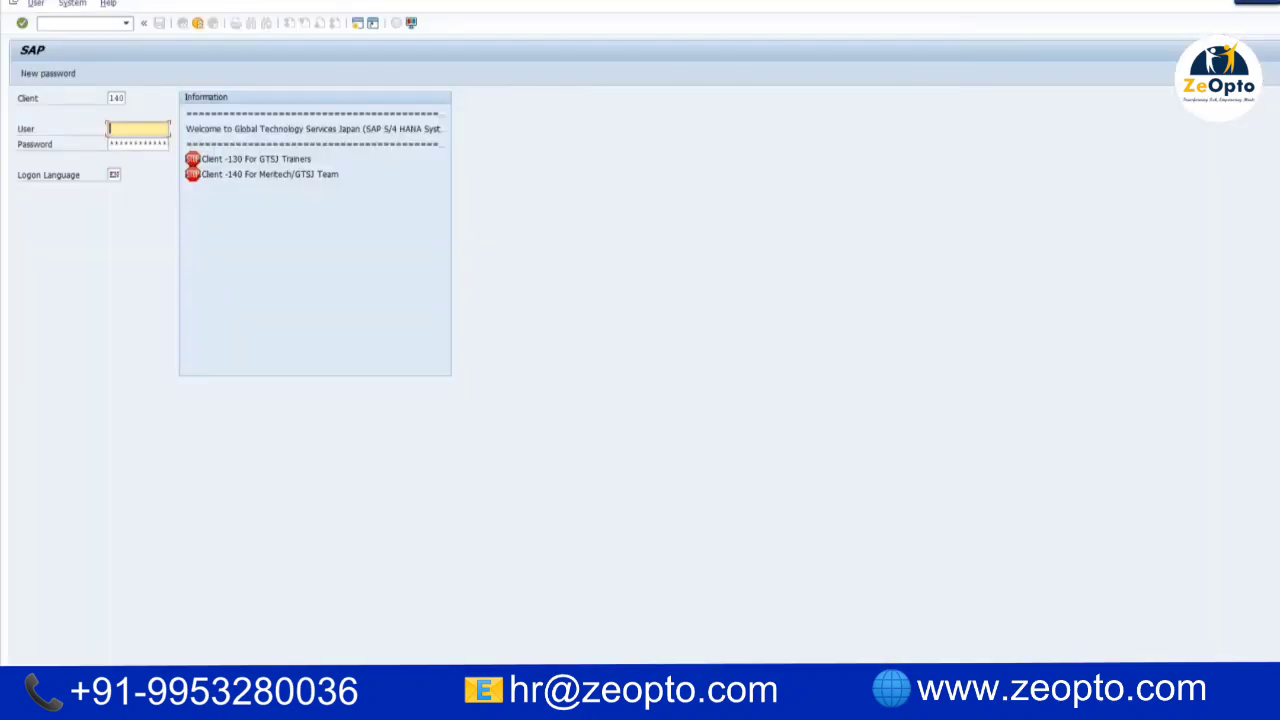
Bring the SAP Logon window back up, then return to the GTS Server 1 logon screen.
mouse_move(629, 690)
click(438, 652)
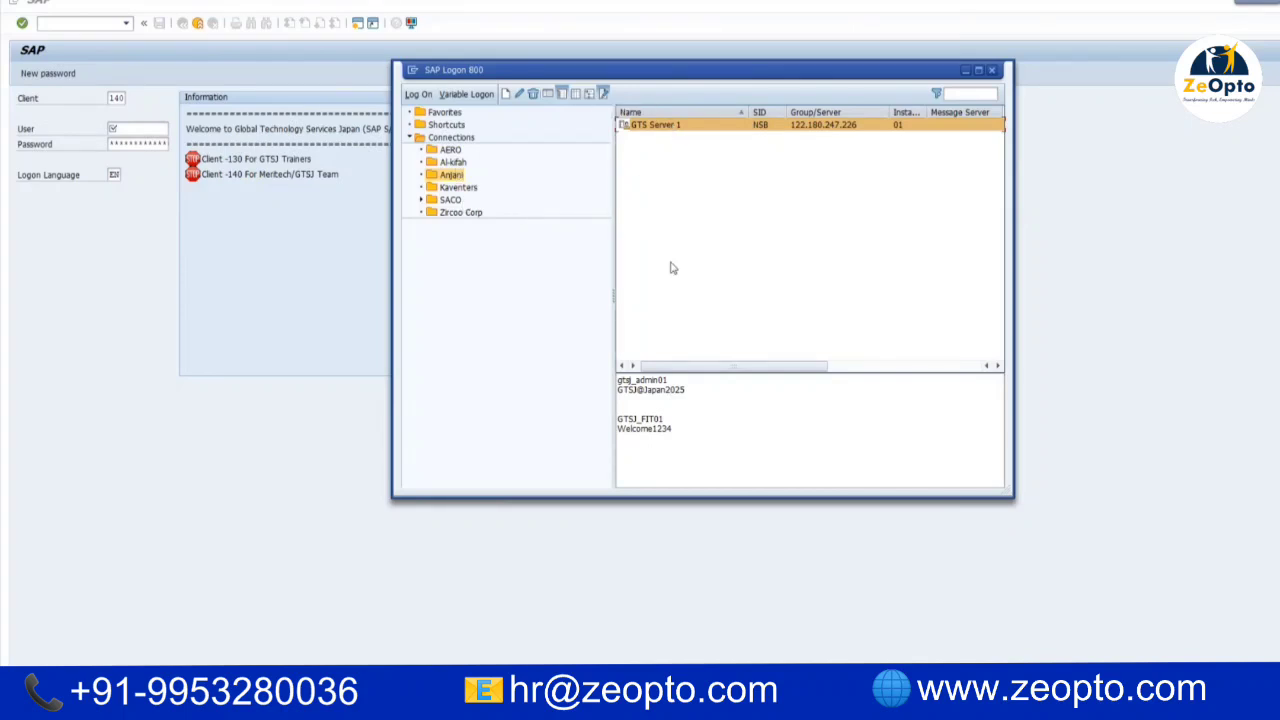
click(862, 59)
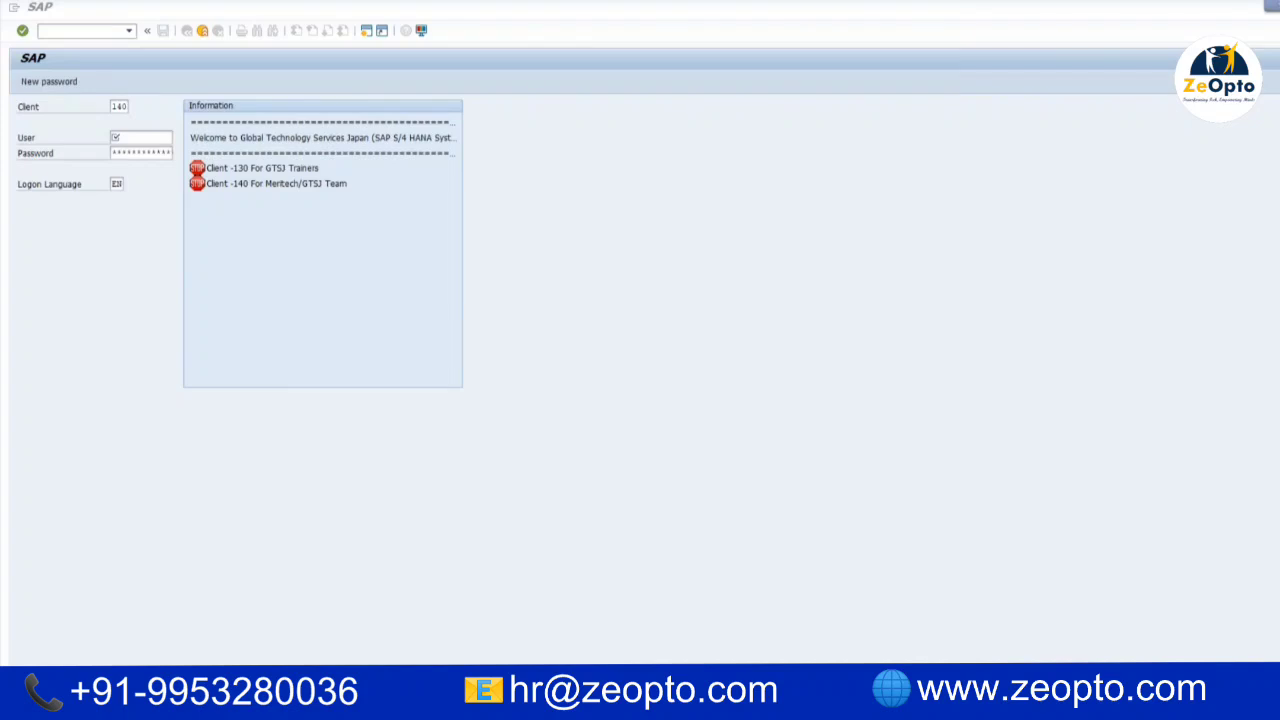
Switch to Microsoft Whiteboard and go back through the FICO ZeOpto Batch 1 notes to the Enterprise Resource Planning overview.
key(alt+Tab)
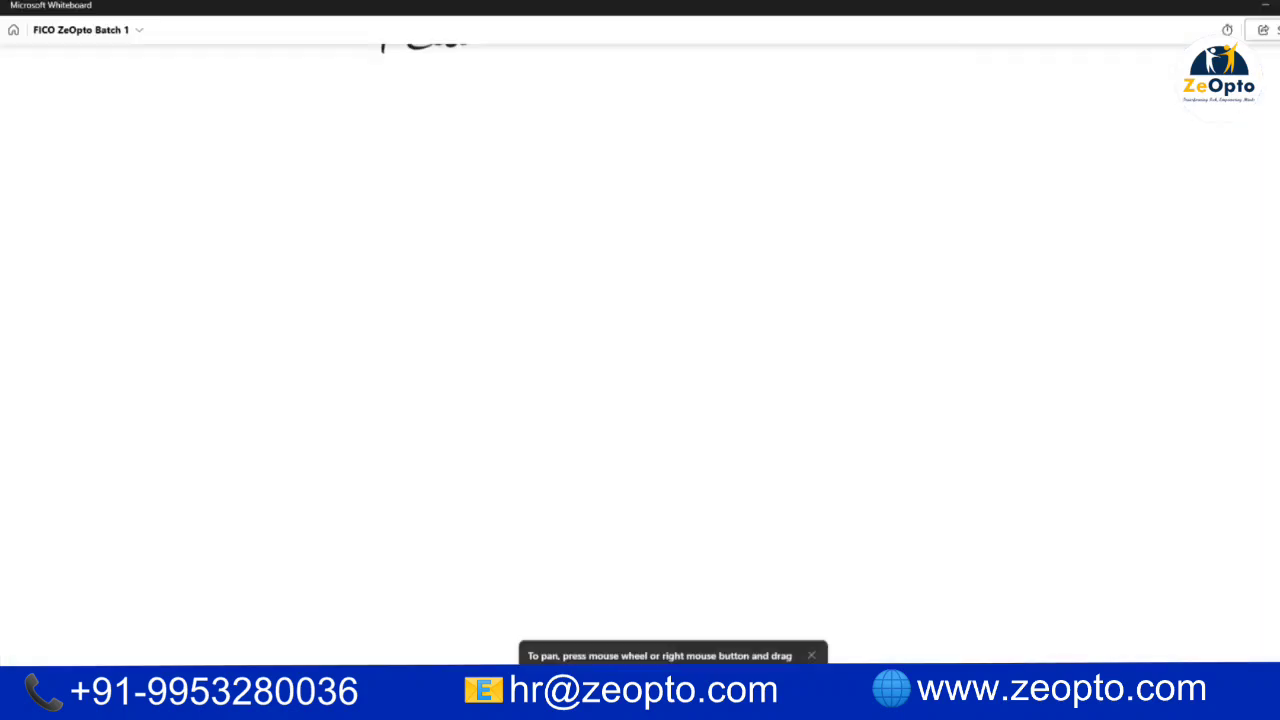
drag(760, 206, 765, 447)
drag(734, 131, 745, 540)
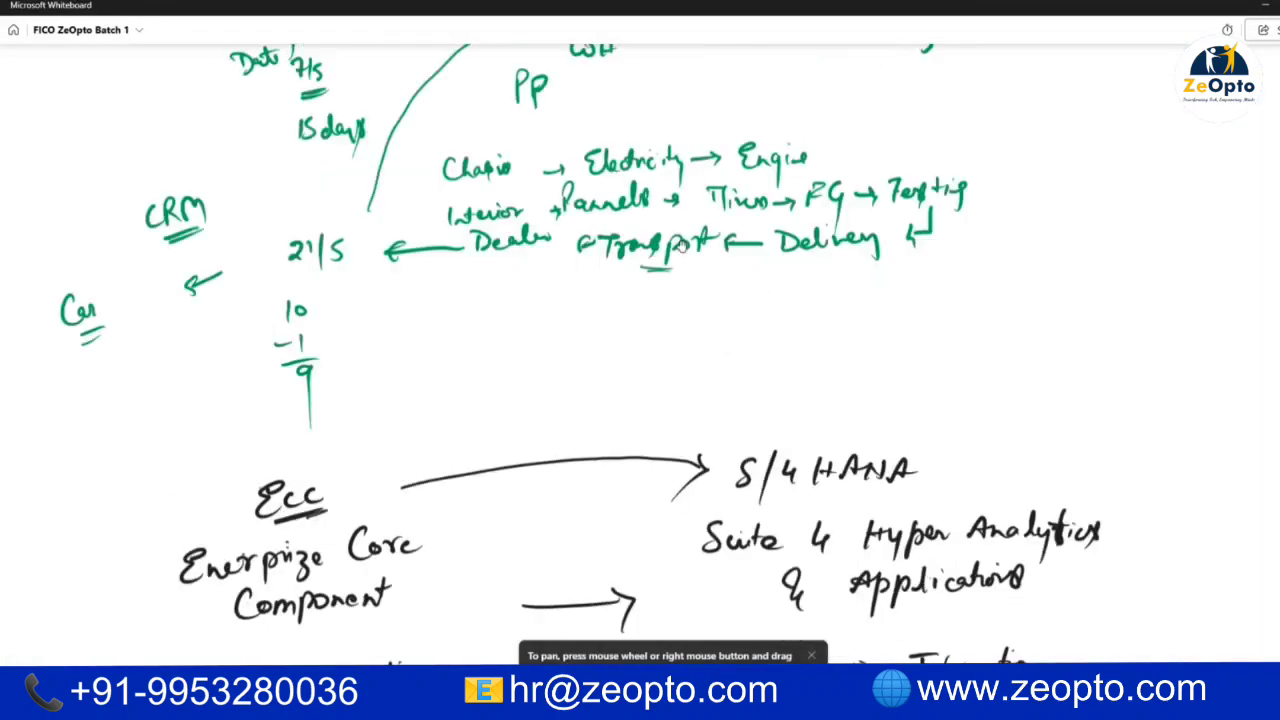
drag(687, 123, 715, 575)
drag(733, 105, 769, 530)
drag(699, 137, 710, 600)
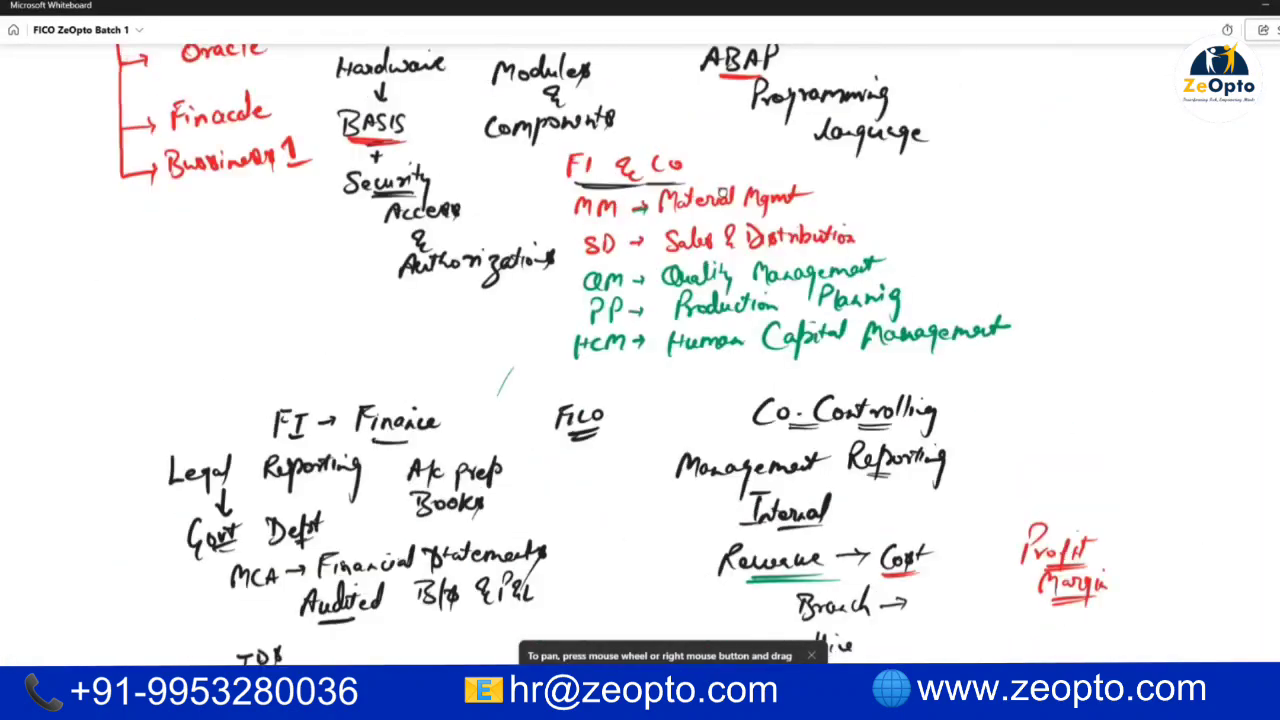
drag(735, 102, 738, 474)
drag(469, 442, 420, 162)
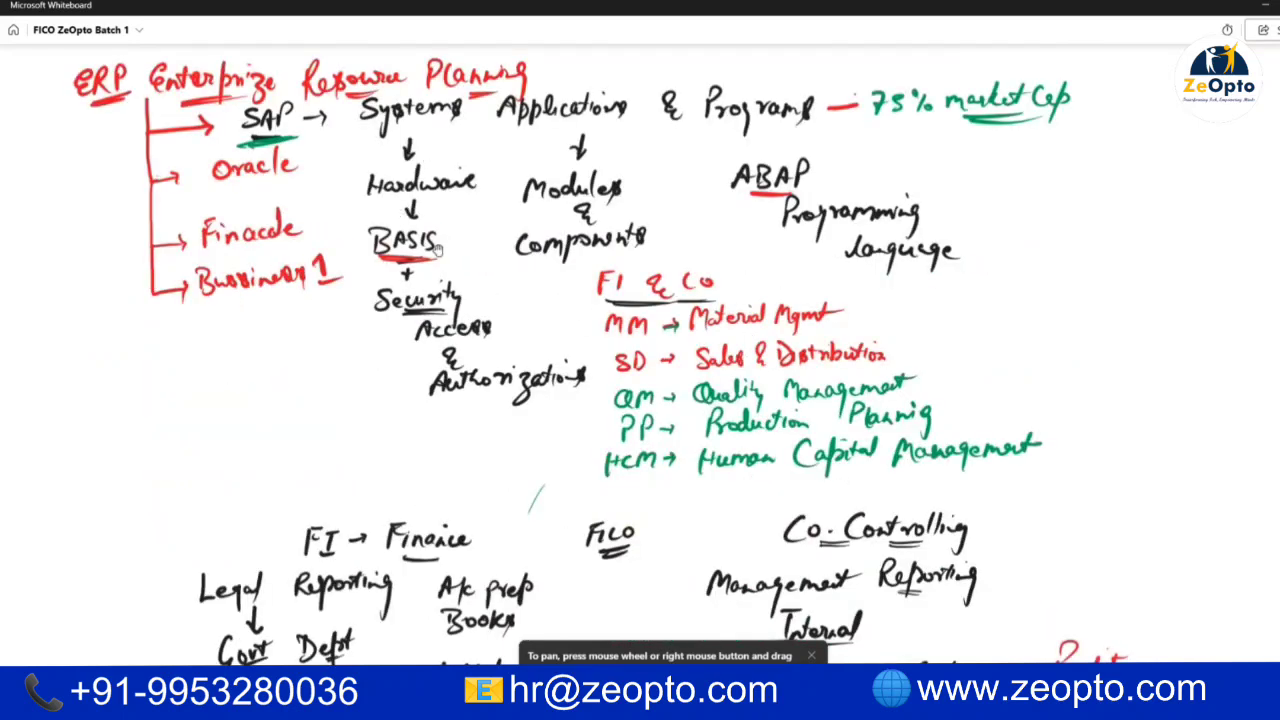
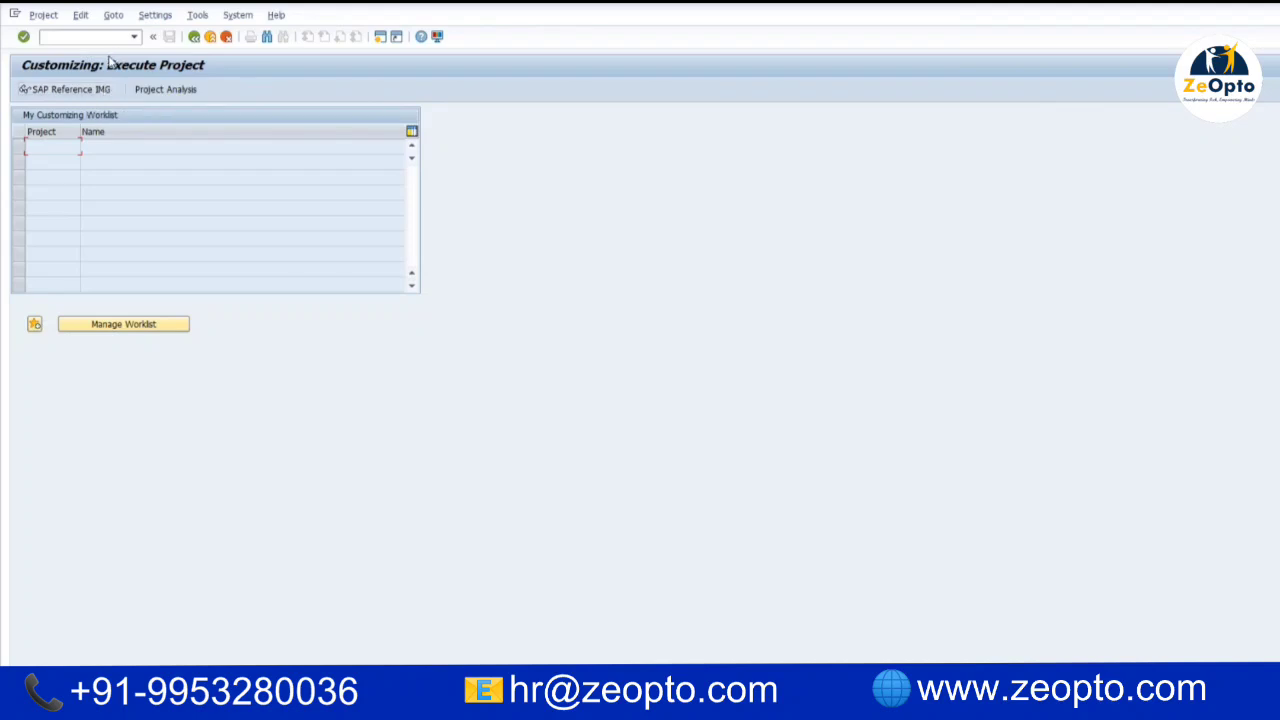
Return to SAP Easy Access and run the spro transaction for the customizing project screen.
click(194, 37)
click(42, 88)
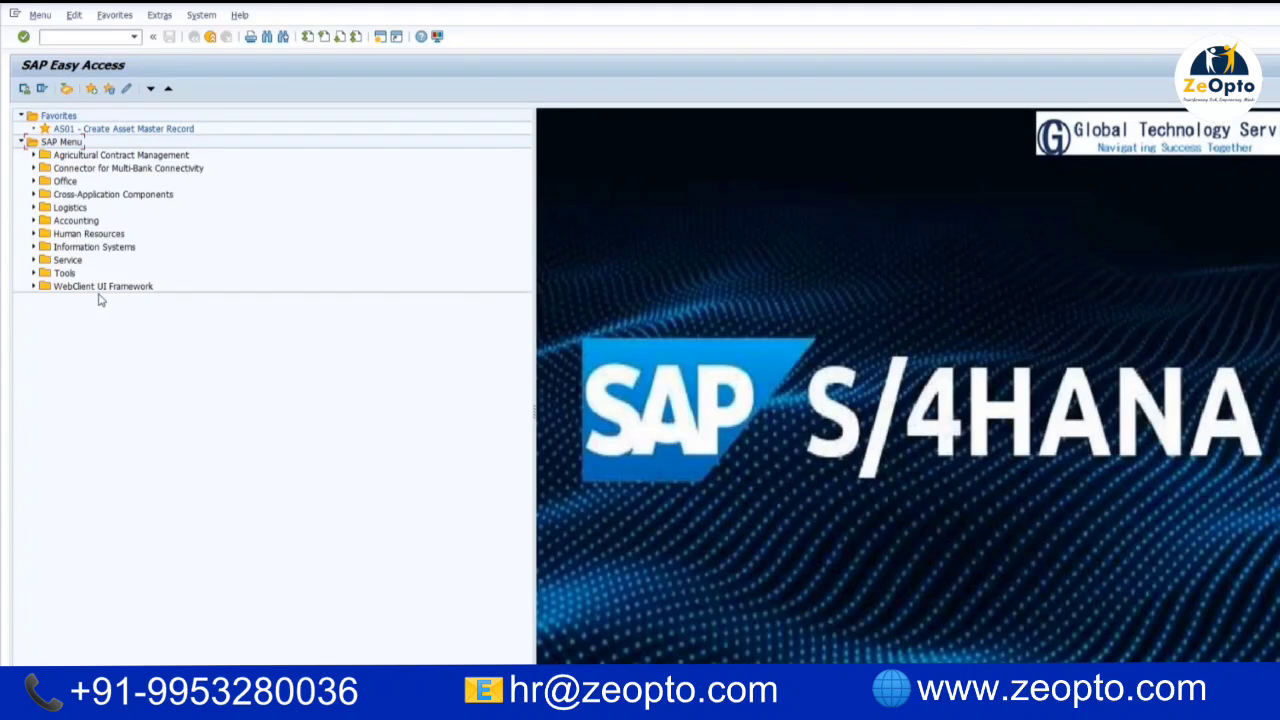
click(94, 37)
text(spro)
key(Return)
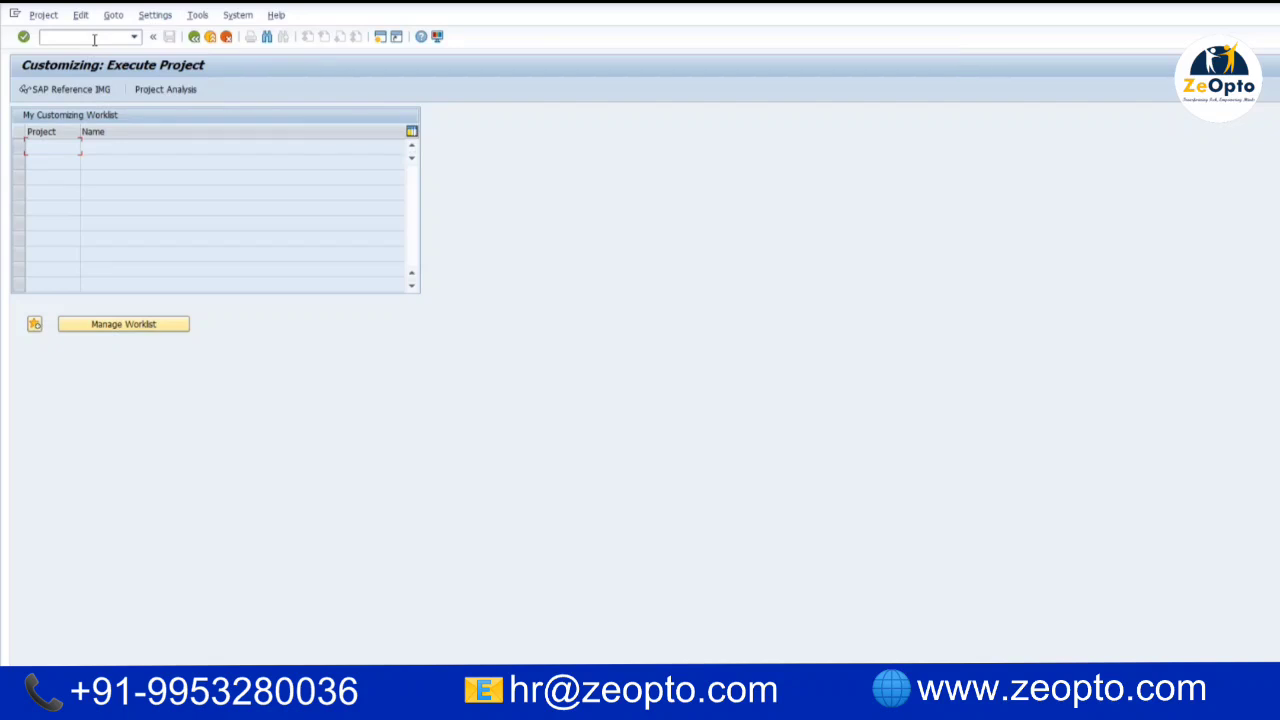
Open the SAP Reference IMG, then go back to the Customizing: Execute Project screen.
click(104, 40)
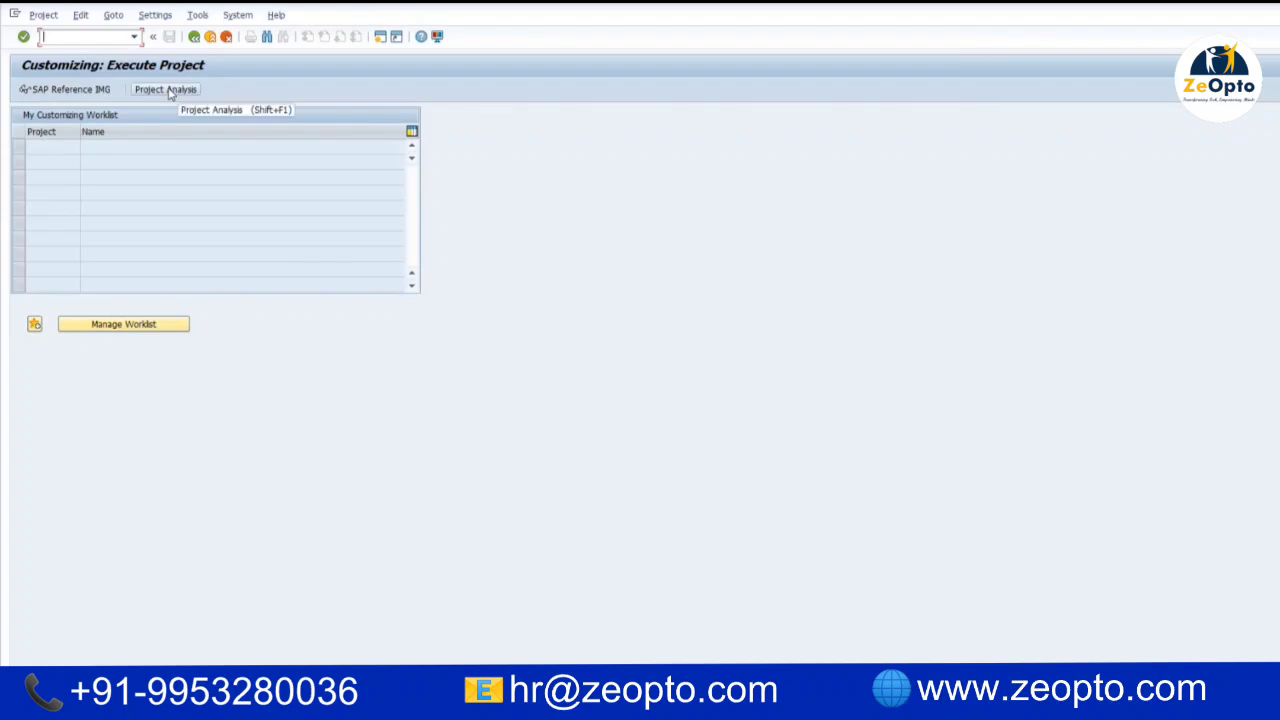
click(87, 91)
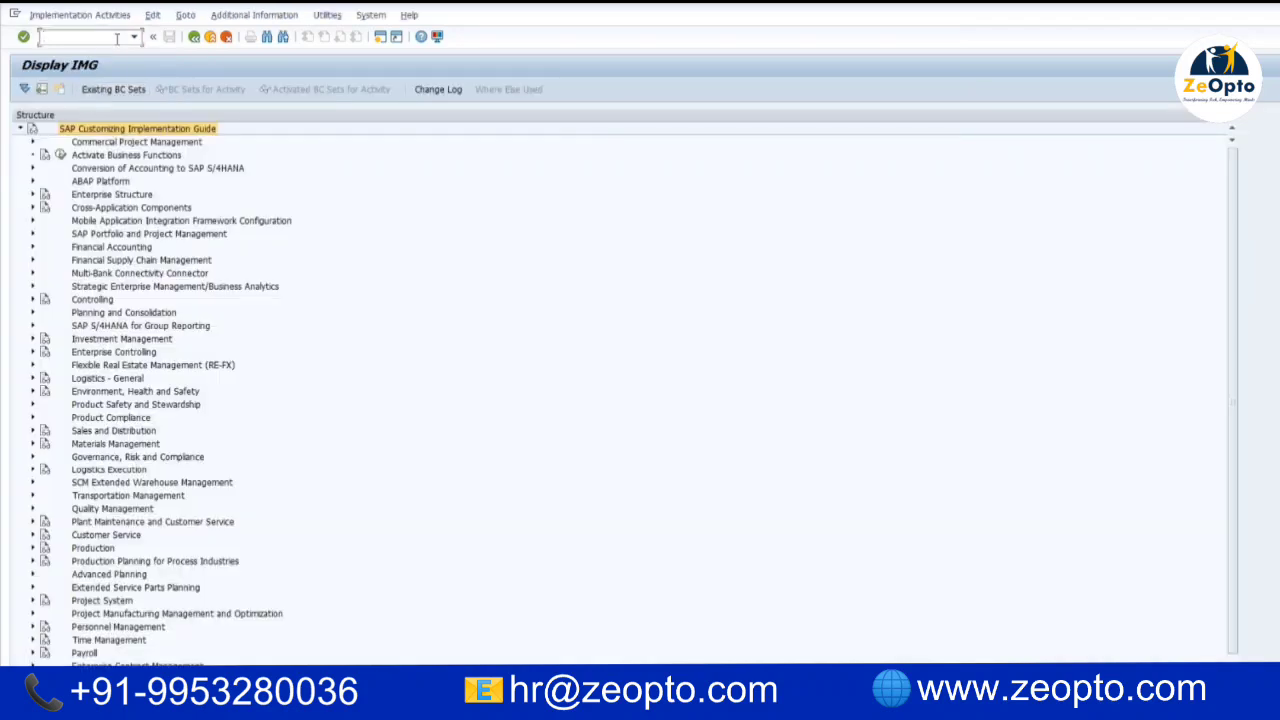
click(193, 38)
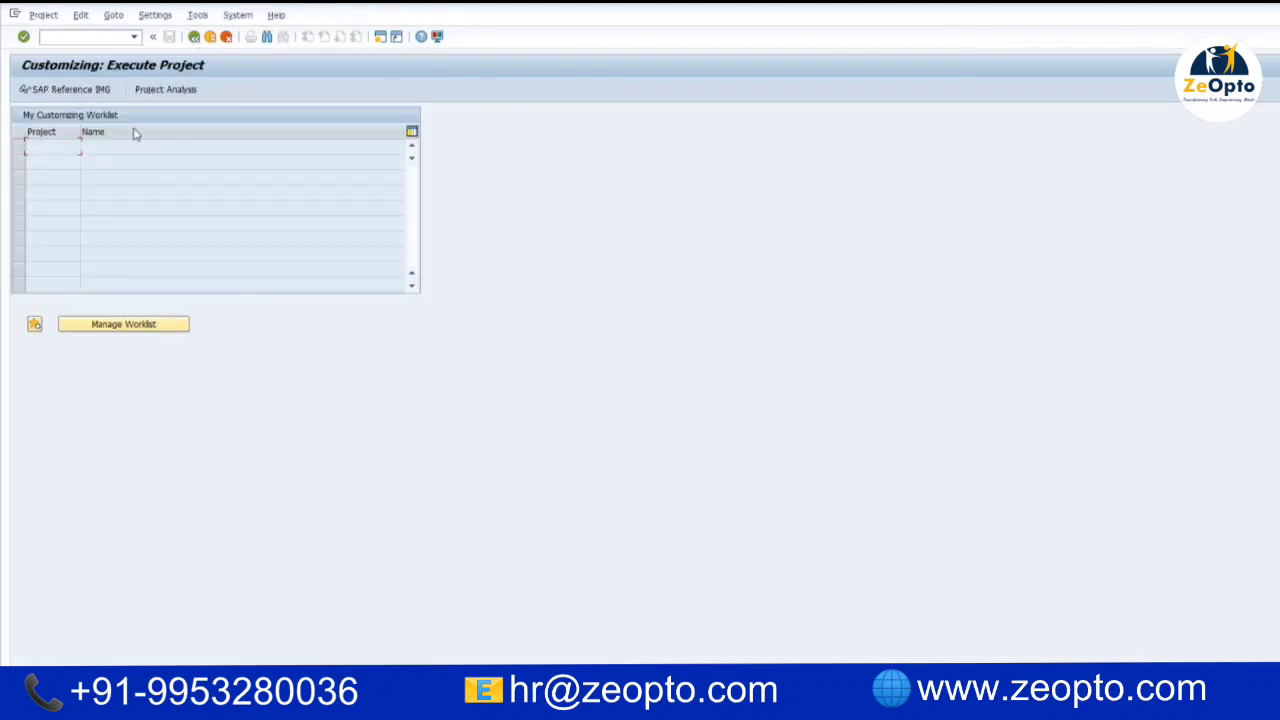
click(89, 36)
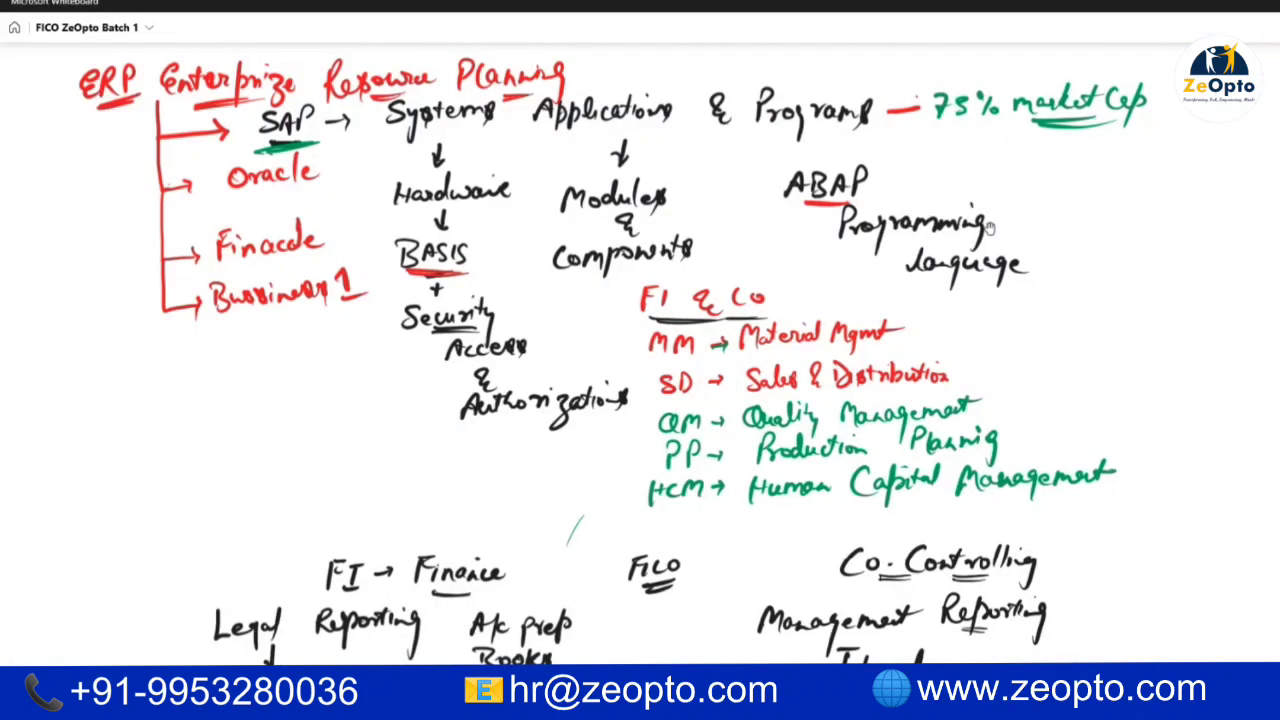
Review the whiteboard notes from the ERP overview down to the FI and CO main modules and submodules.
scroll(1085, 290, up, 3)
drag(1072, 331, 1220, 158)
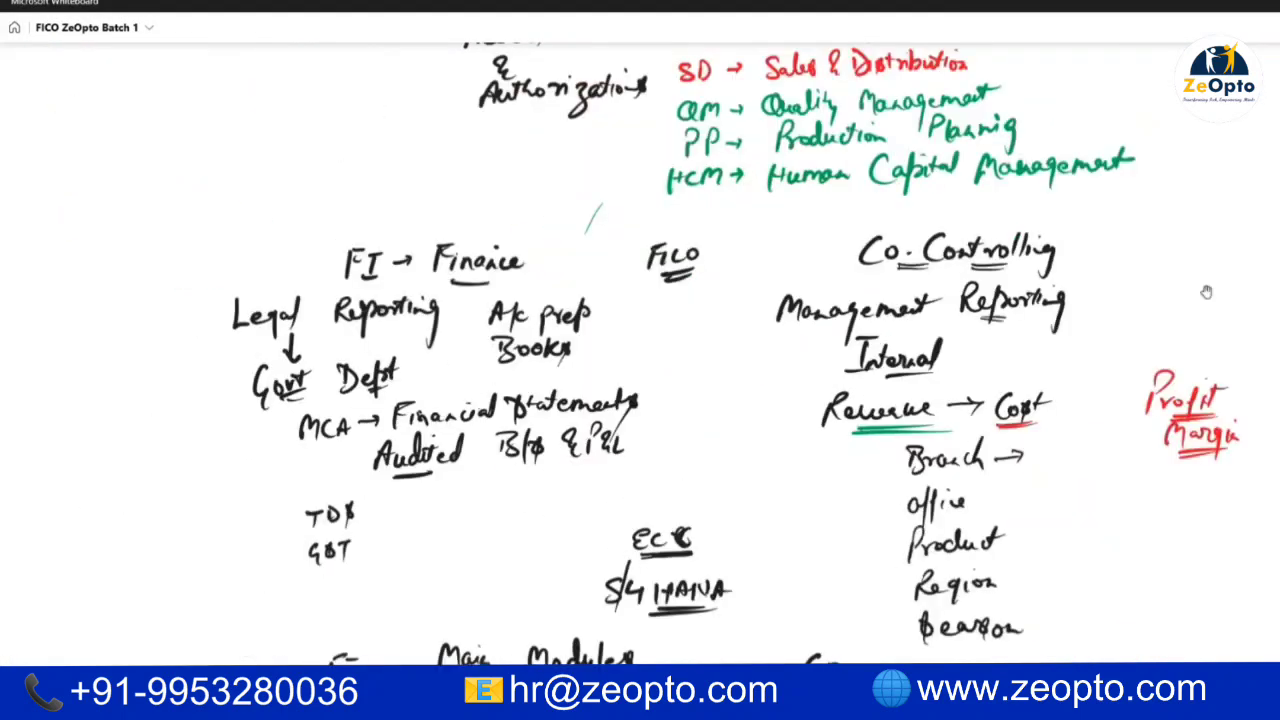
drag(1141, 562, 1112, 484)
scroll(1072, 306, down, 5)
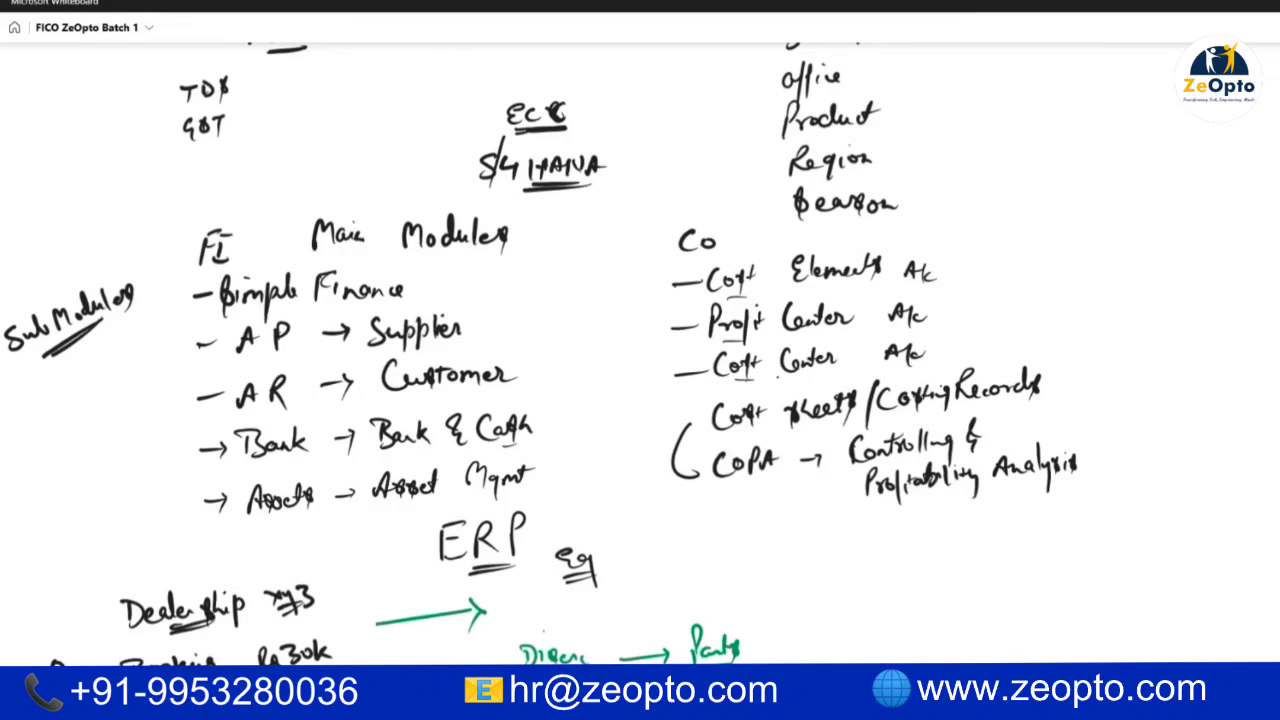
Switch to the SAP Display IMG window and expand the Financial Accounting, Controlling and Enterprise Structure nodes.
click(900, 651)
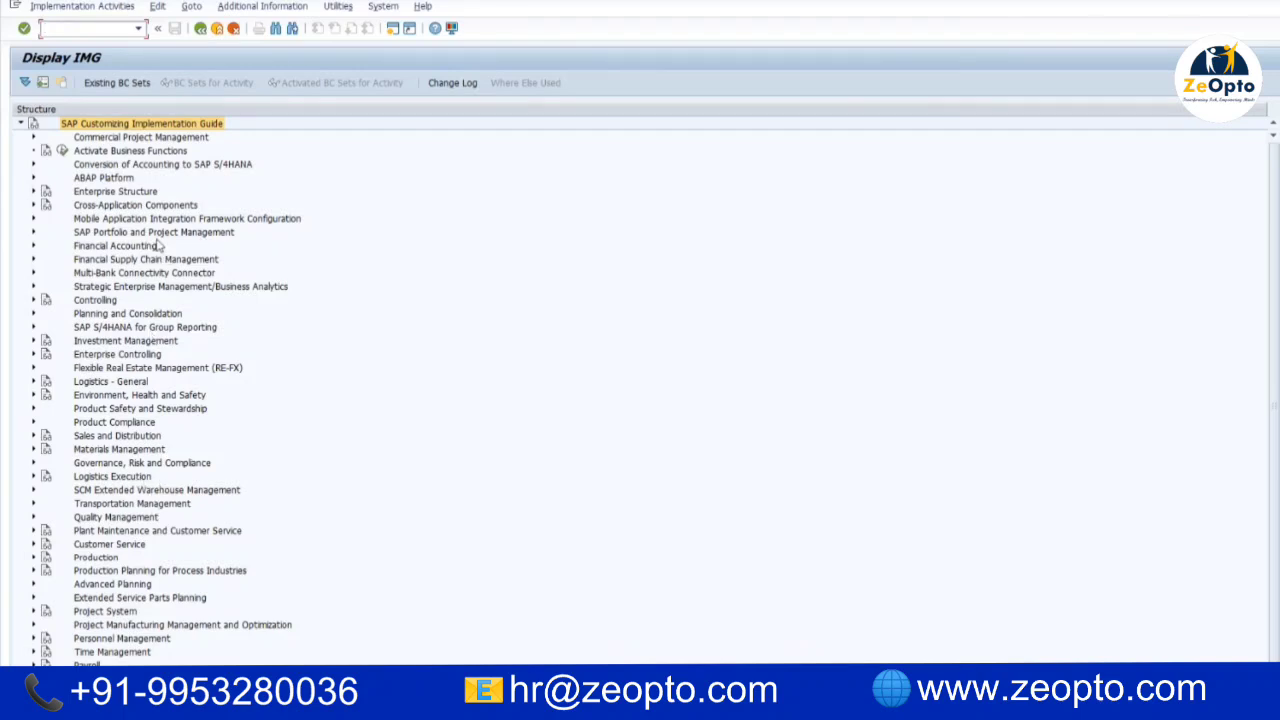
click(33, 246)
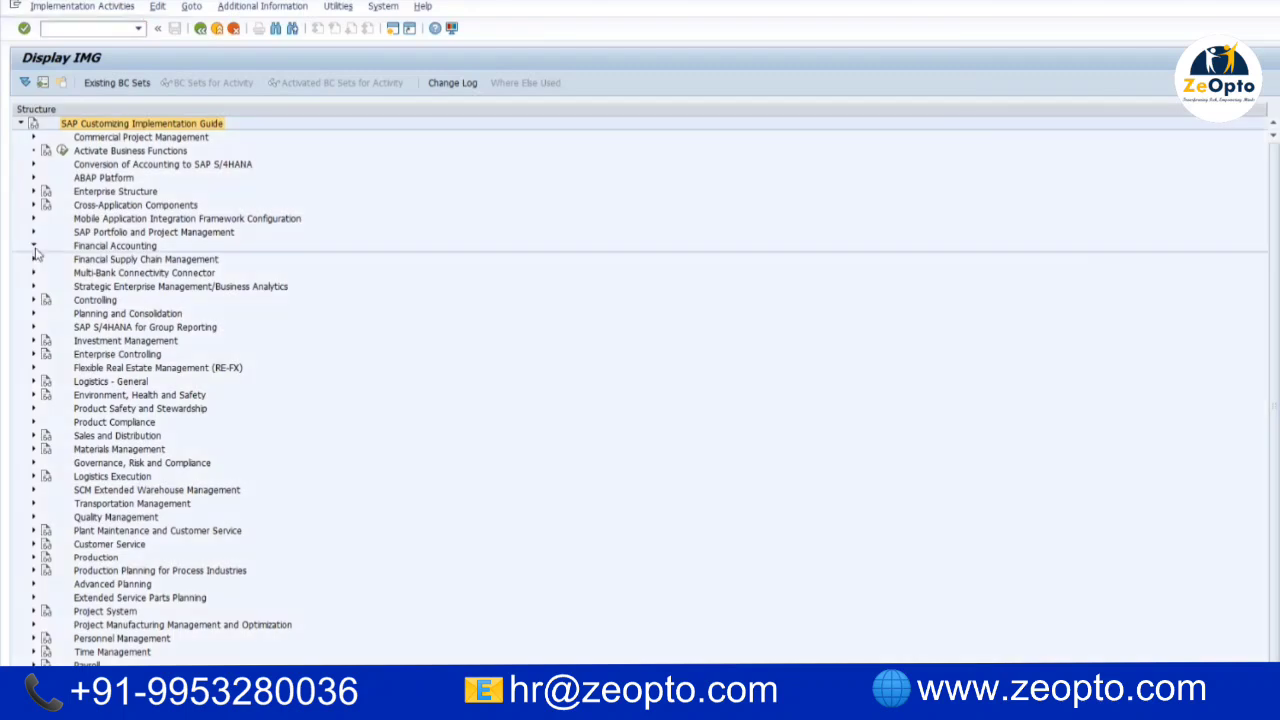
click(33, 491)
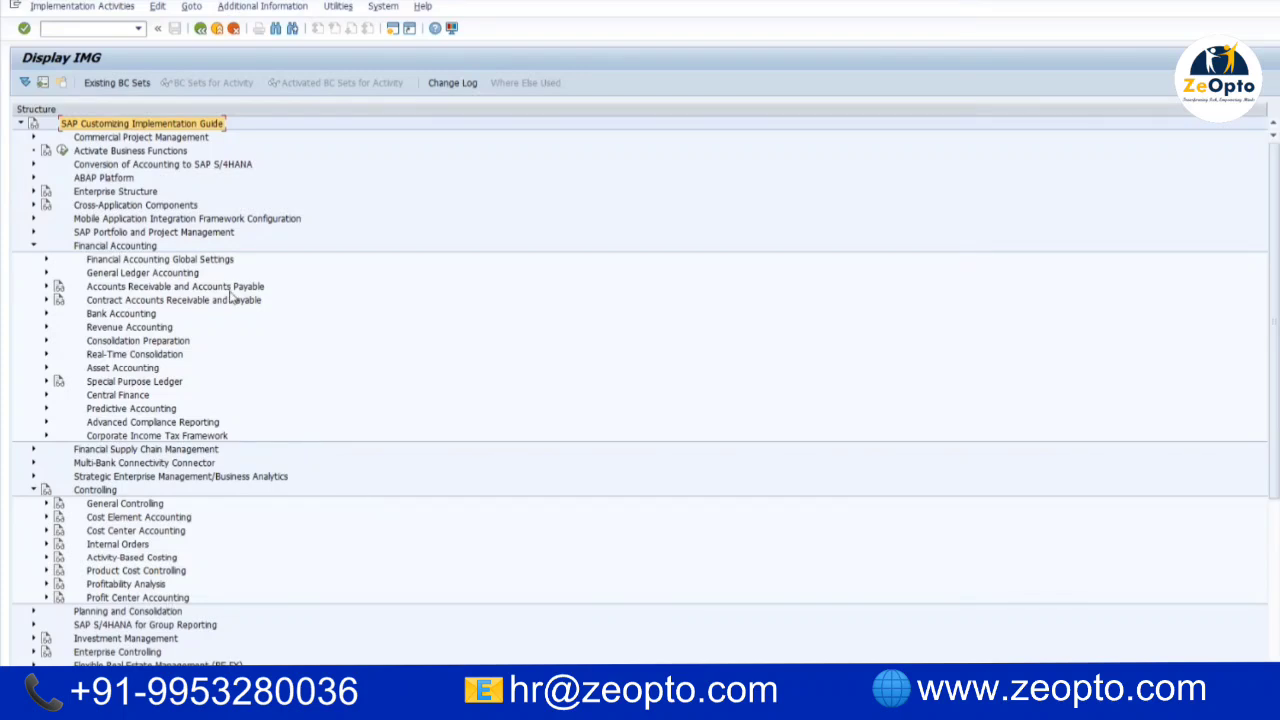
click(34, 191)
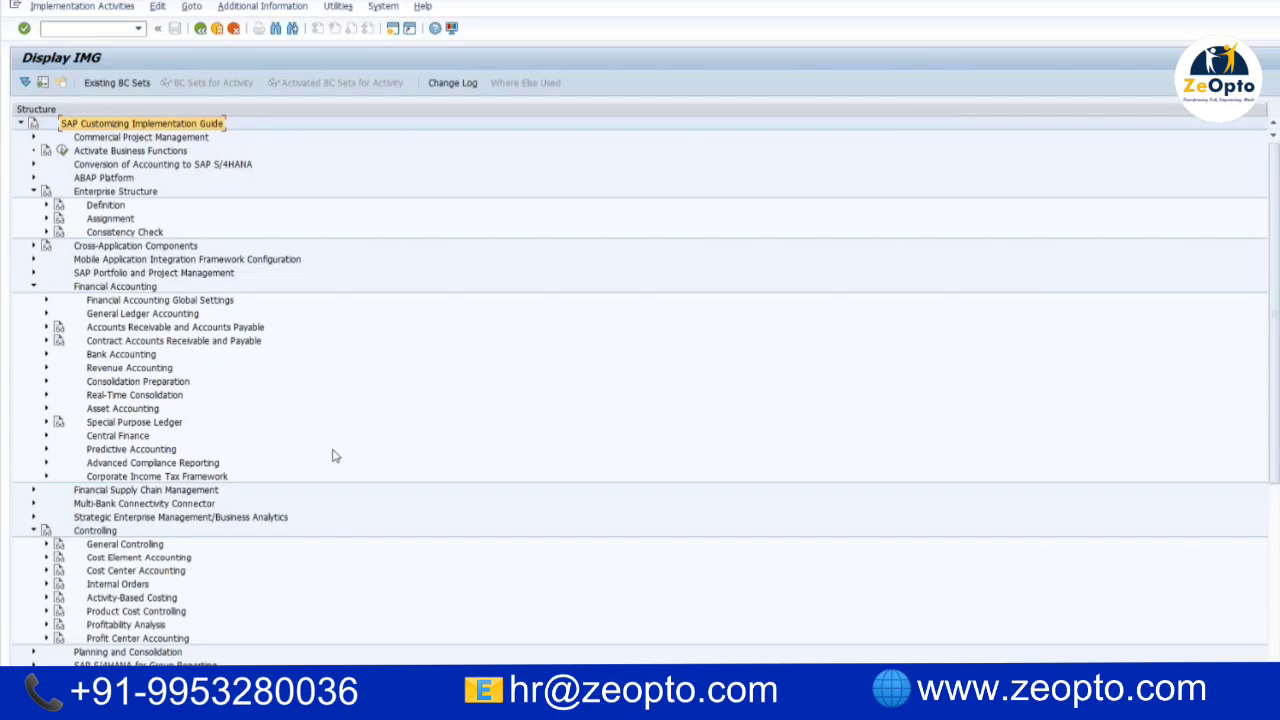
Examine the expanded implementation guide's Financial Accounting, Controlling and remaining module nodes, and decline the detailed error description.
scroll(337, 457, down, 3)
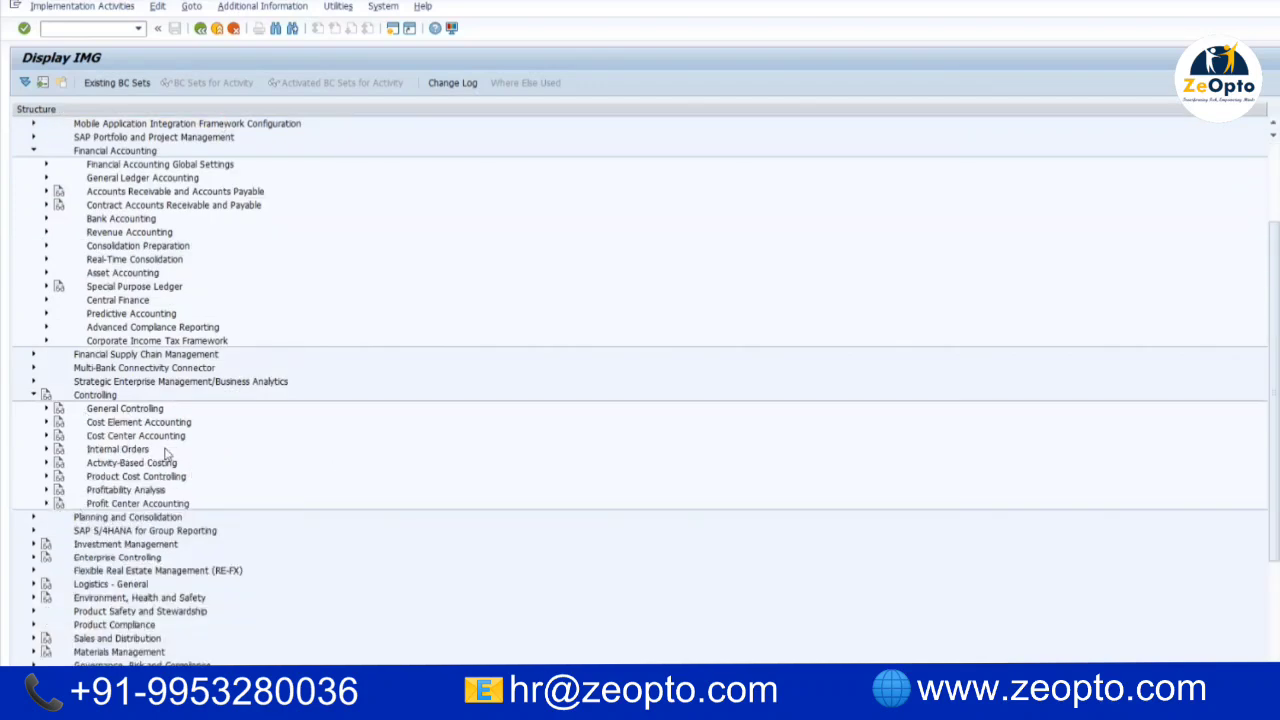
scroll(200, 460, up, 3)
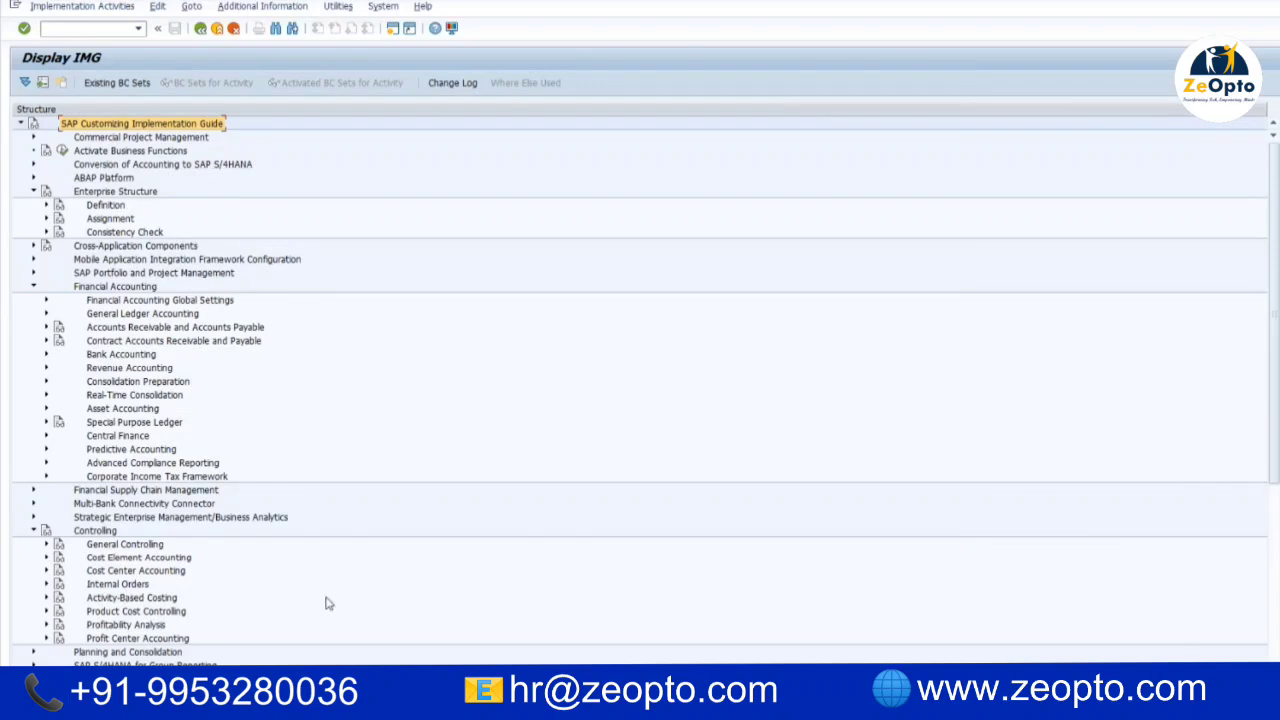
scroll(336, 604, down, 7)
scroll(336, 604, down, 3)
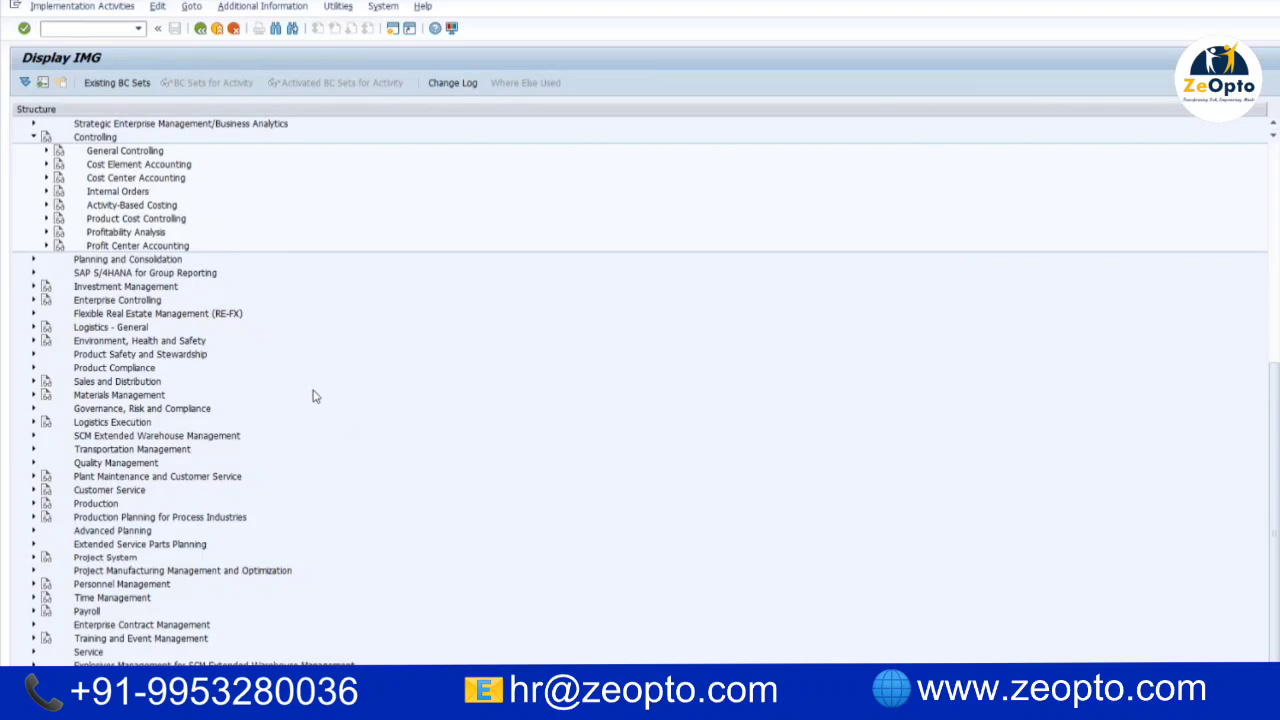
scroll(447, 538, up, 10)
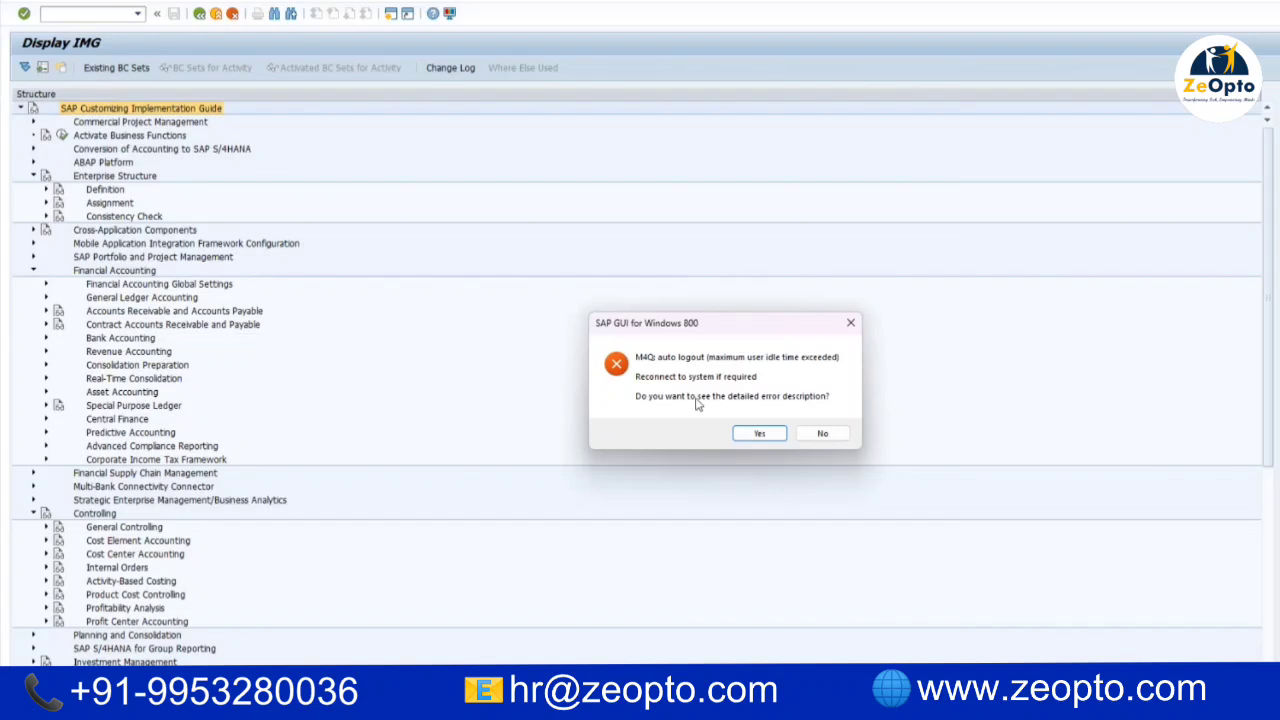
click(821, 433)
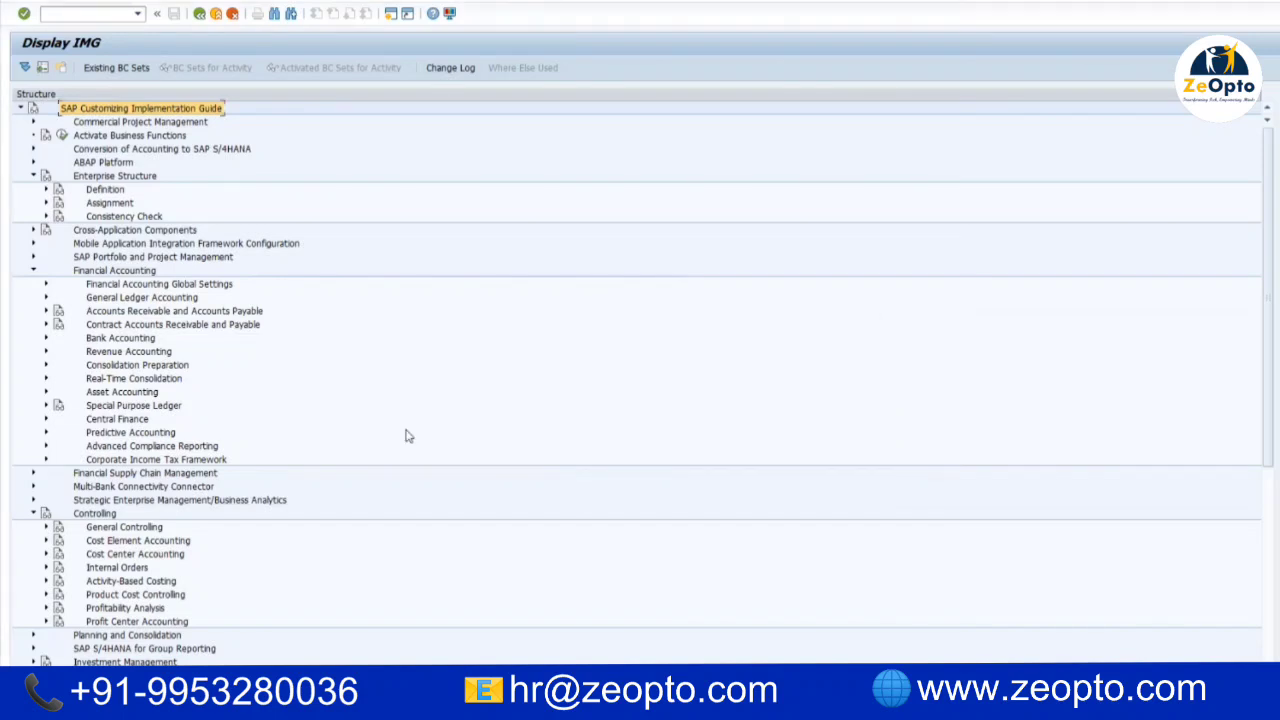